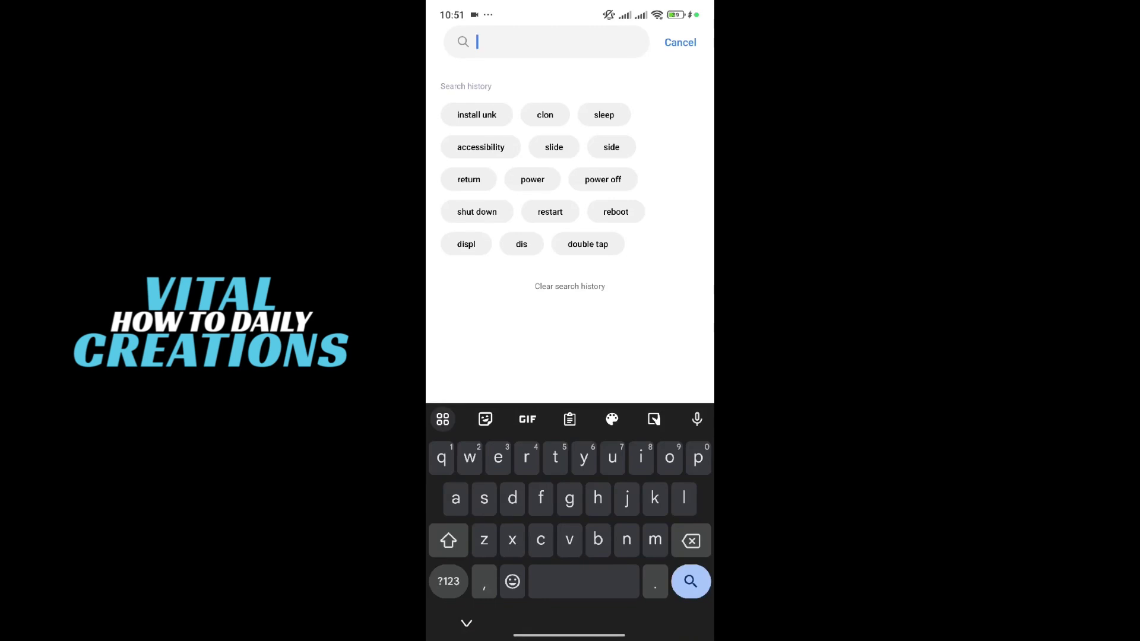
text(sto)
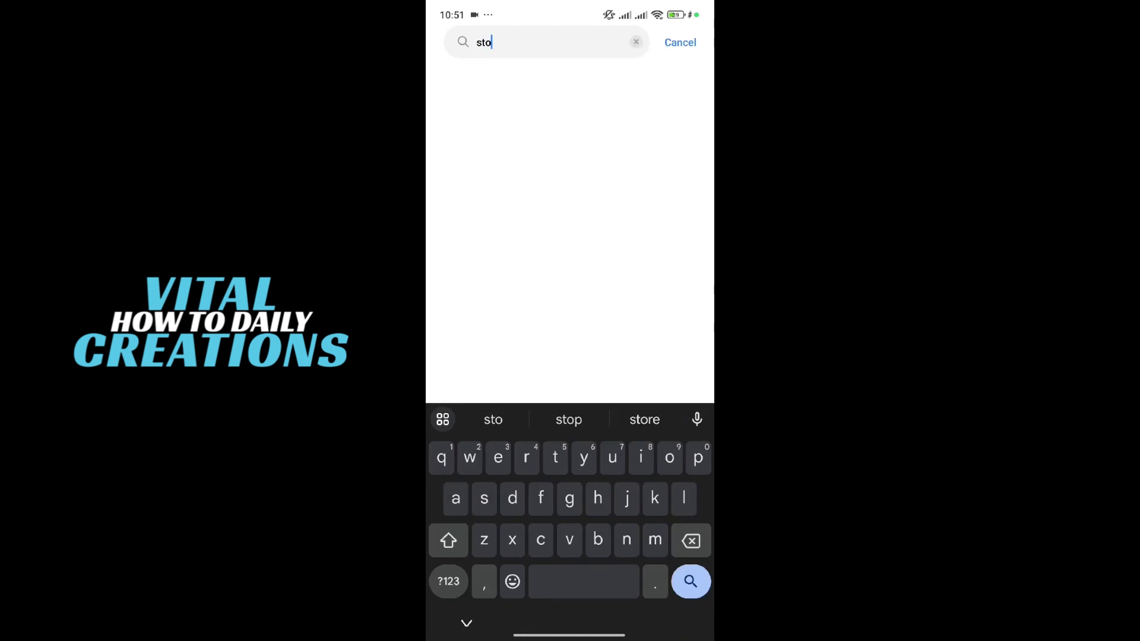
text(rage)
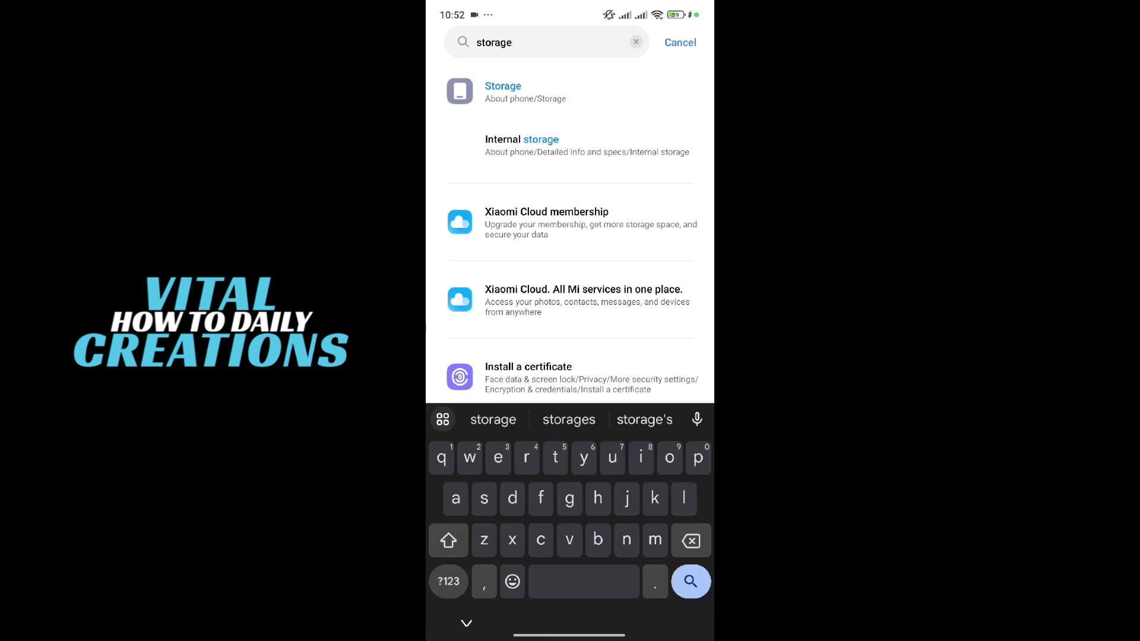
click(503, 91)
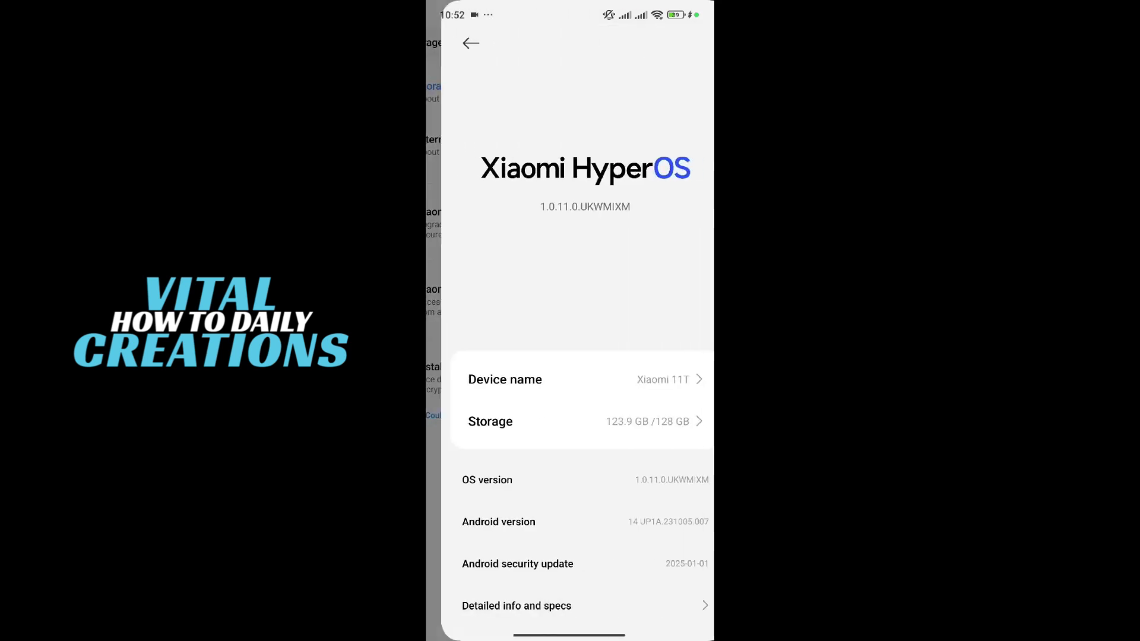
scroll(570, 356, down, 1)
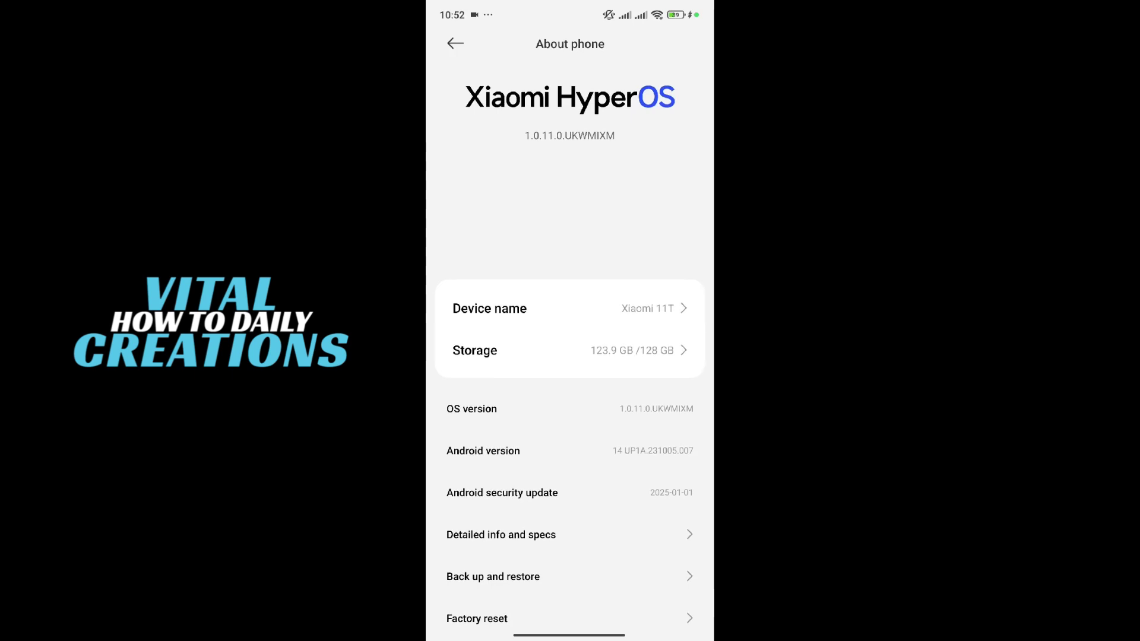
click(454, 42)
click(637, 42)
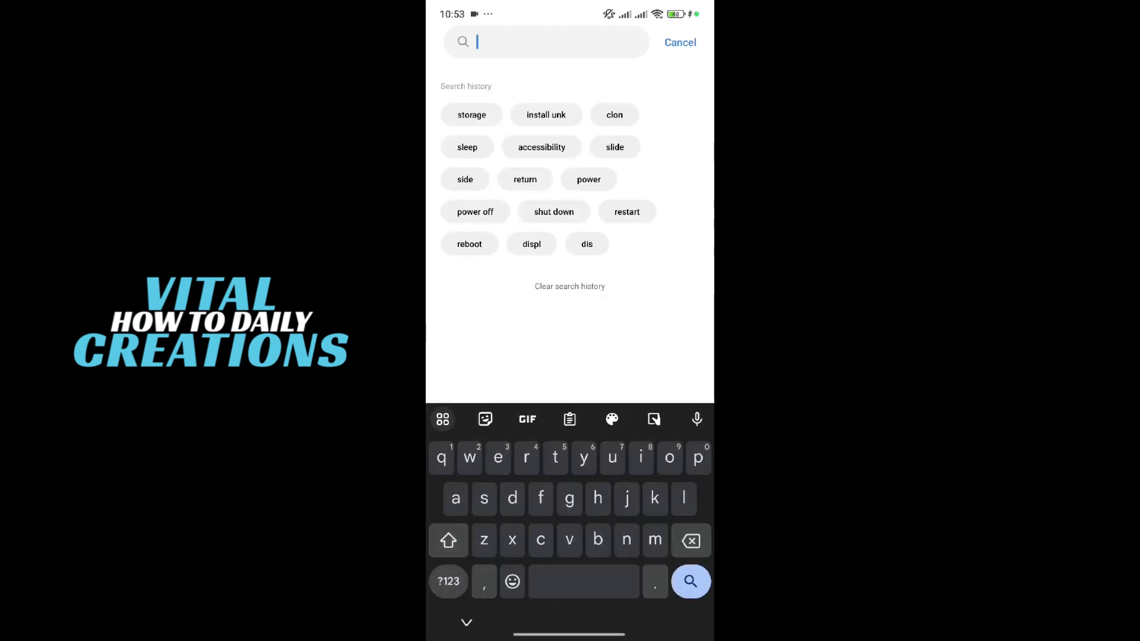
text(in)
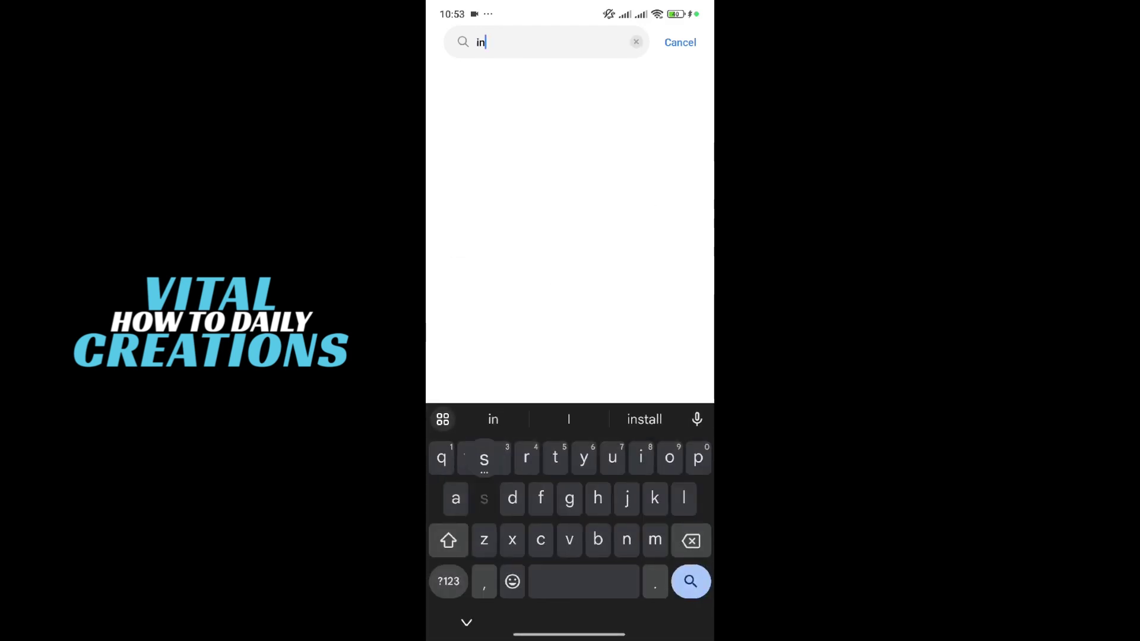
text(stall unk)
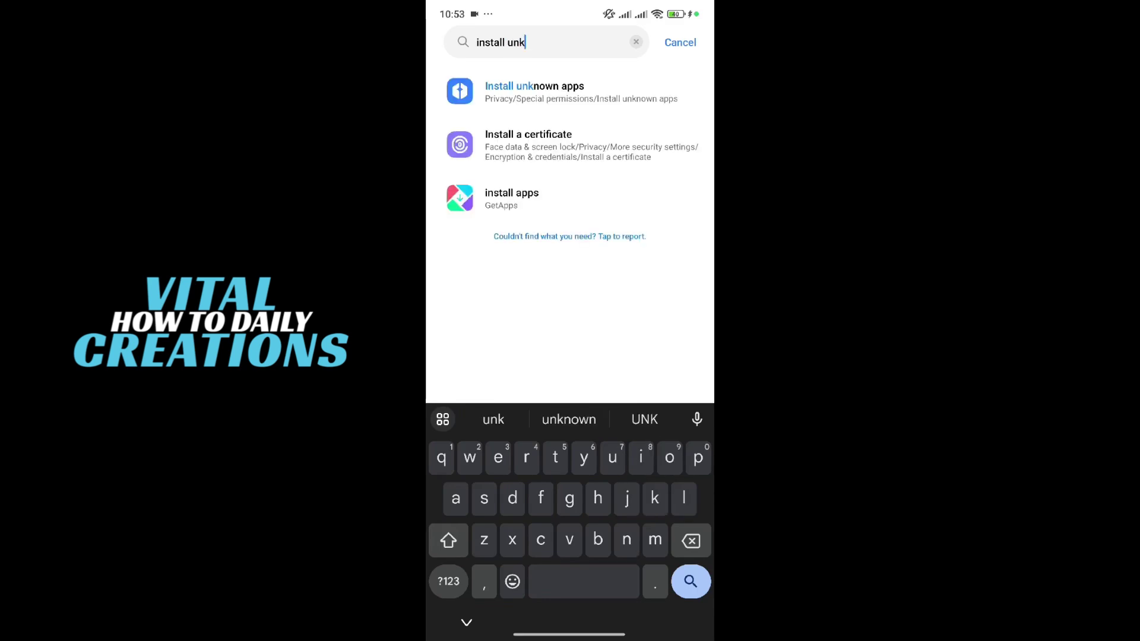
Open the Install unknown apps search result and its Special permissions list
click(534, 91)
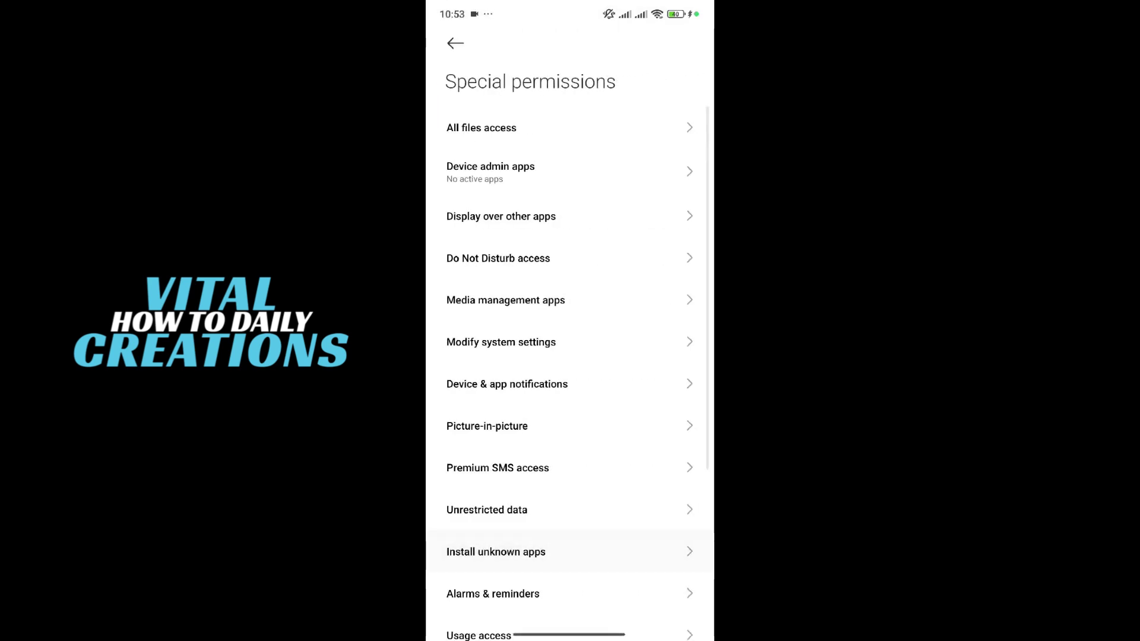
click(496, 551)
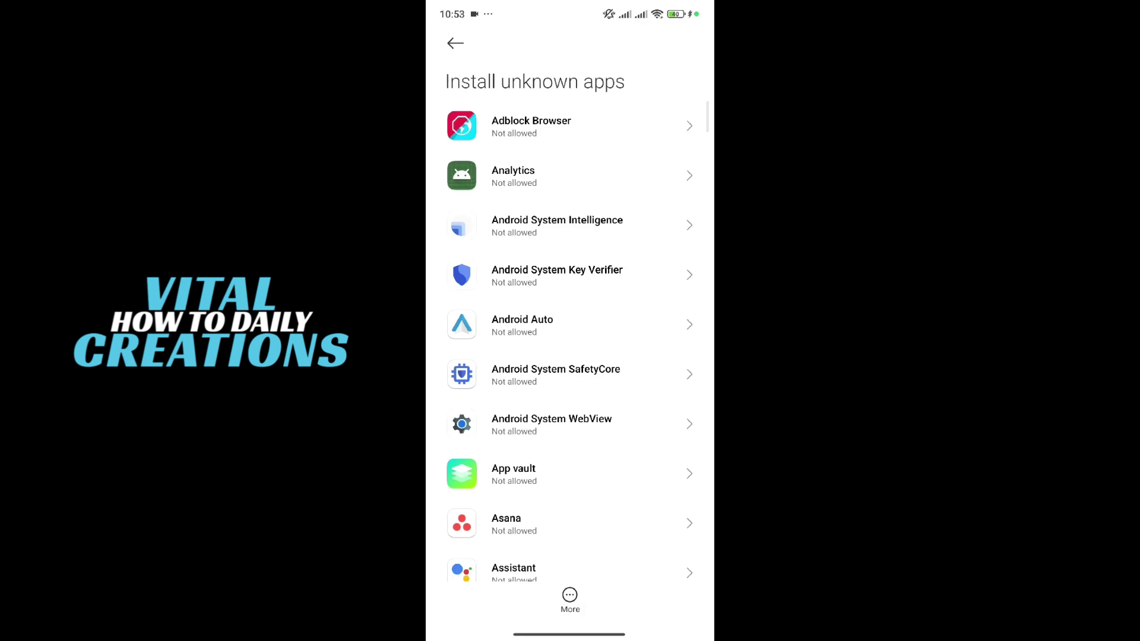
scroll(569, 338, down, 10)
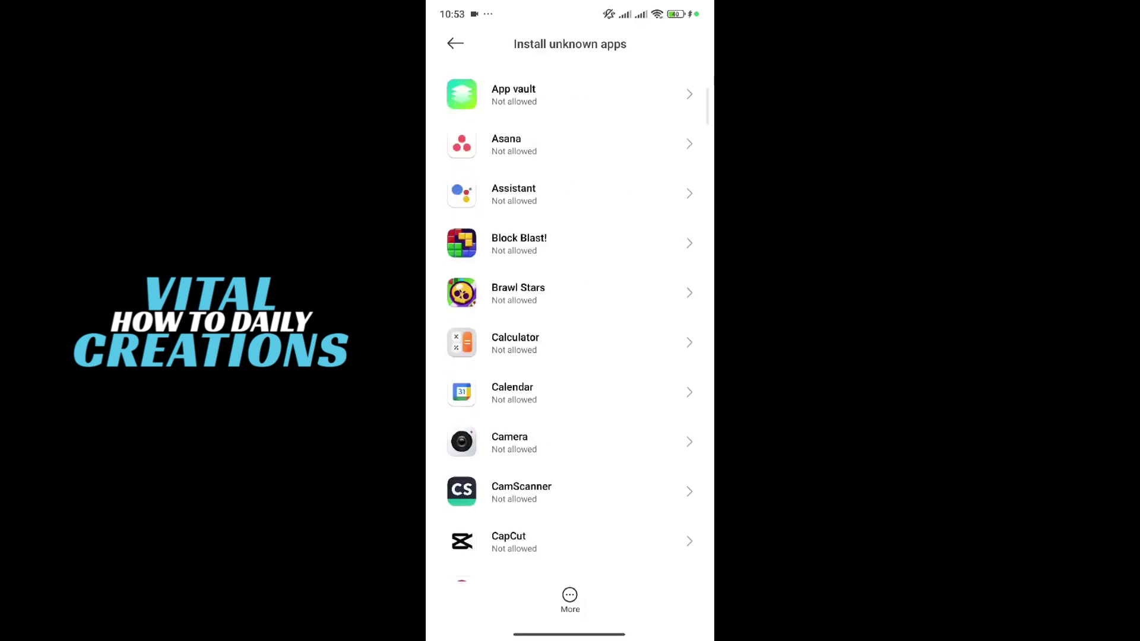
scroll(569, 338, up, 5)
scroll(569, 339, up, 3)
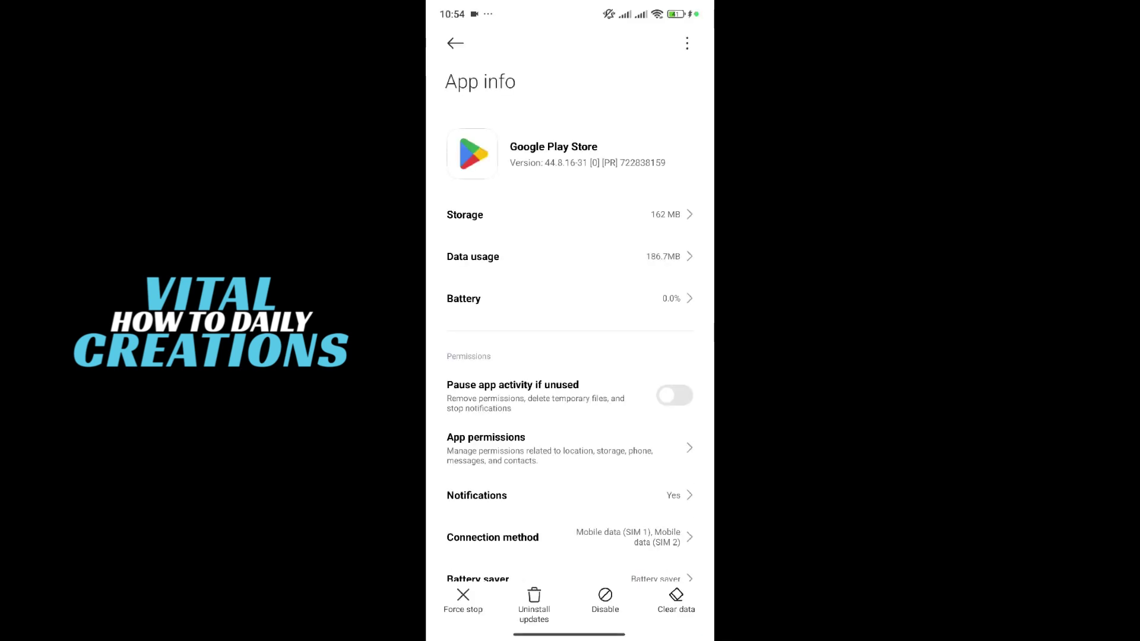
Clear Google Play Store's cache
click(677, 598)
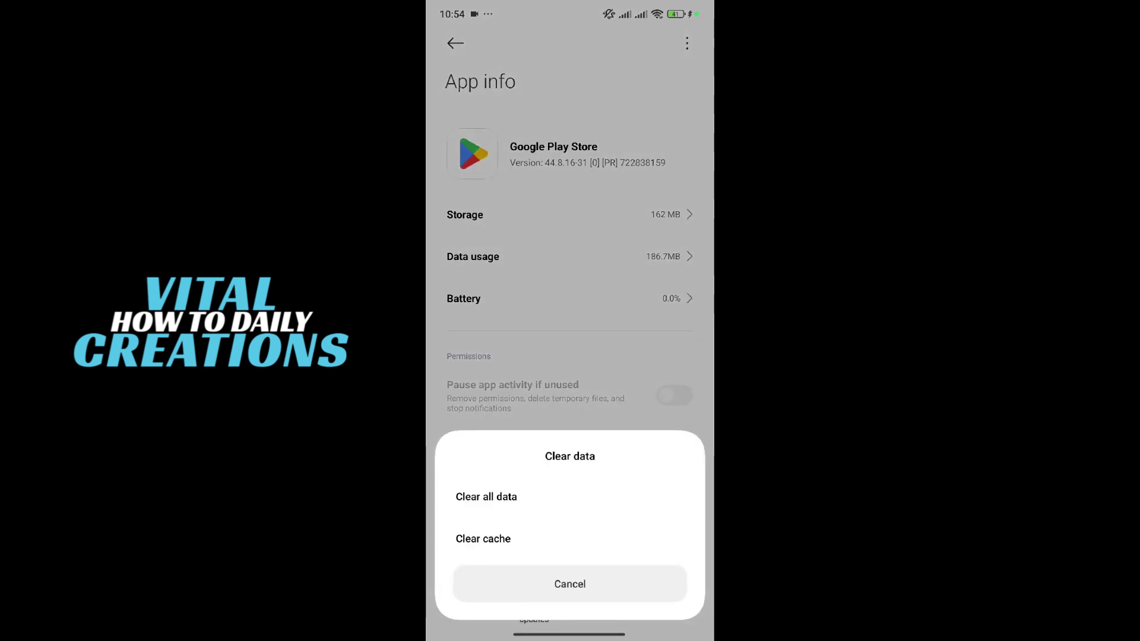
click(483, 537)
click(629, 584)
Delete all Play Store data and return to the home screen
click(676, 599)
click(483, 495)
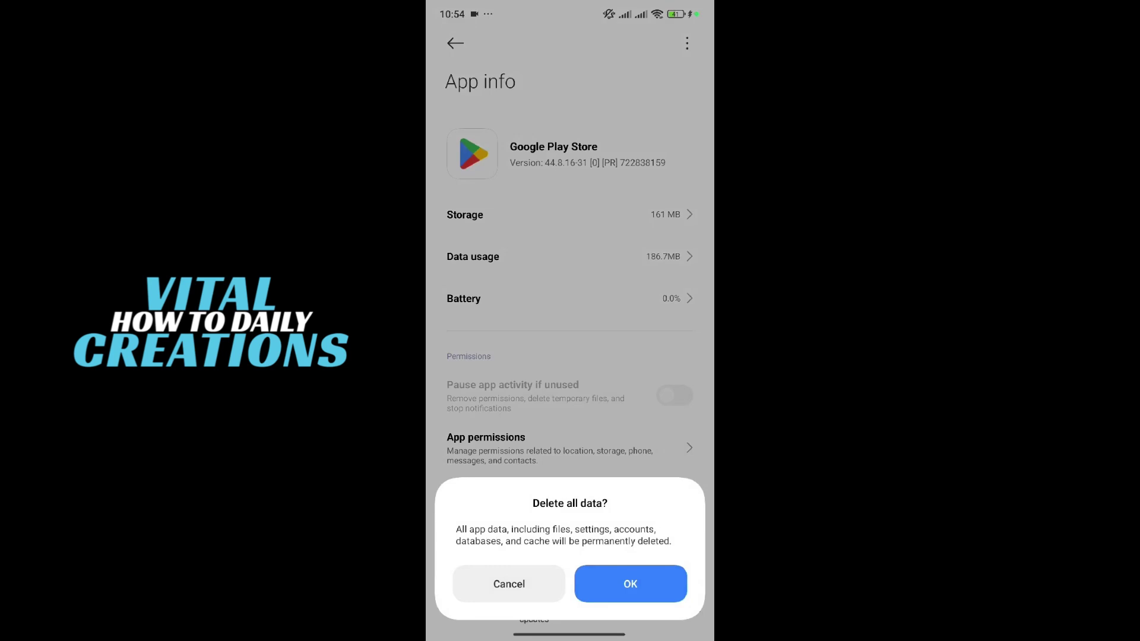
click(508, 583)
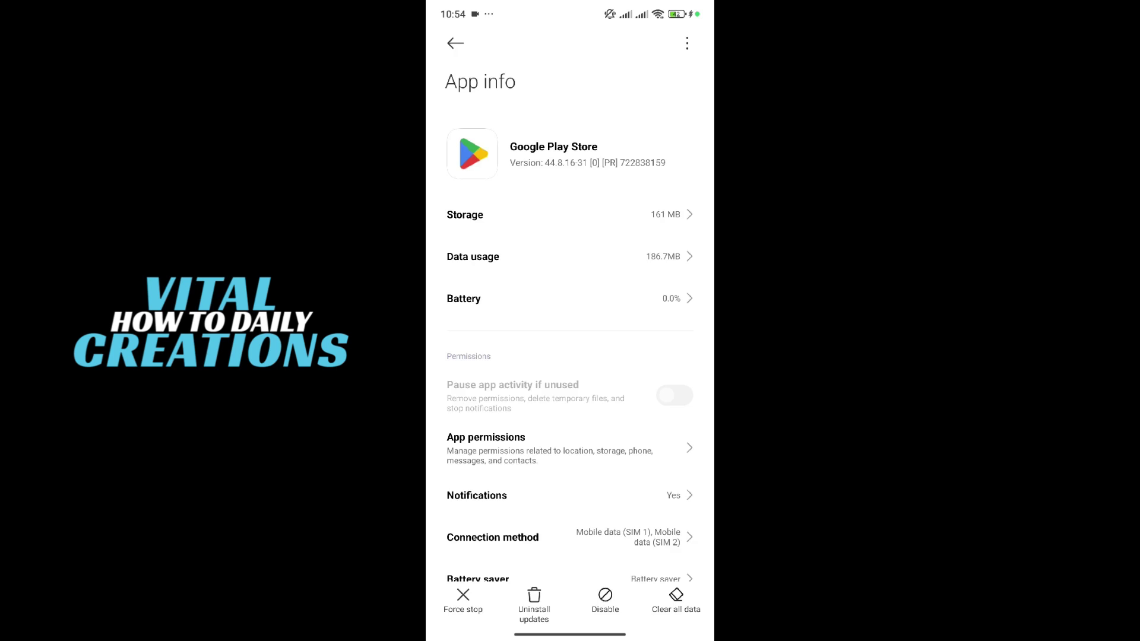
drag(570, 634, 570, 357)
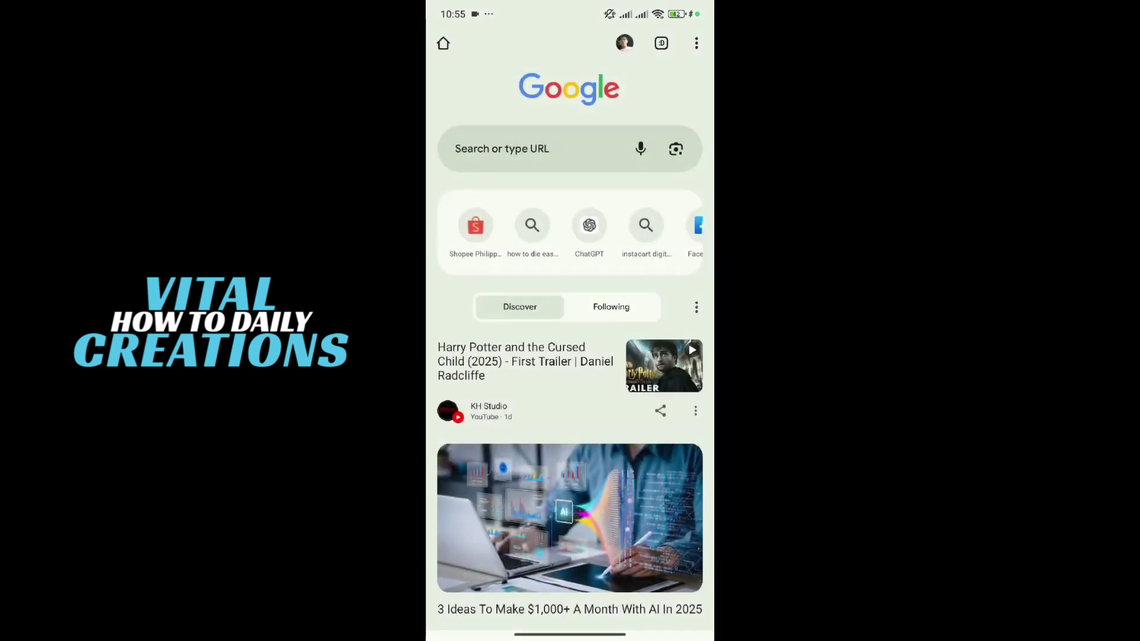
Search Google in Chrome for 'hitv apk latest version'
click(502, 148)
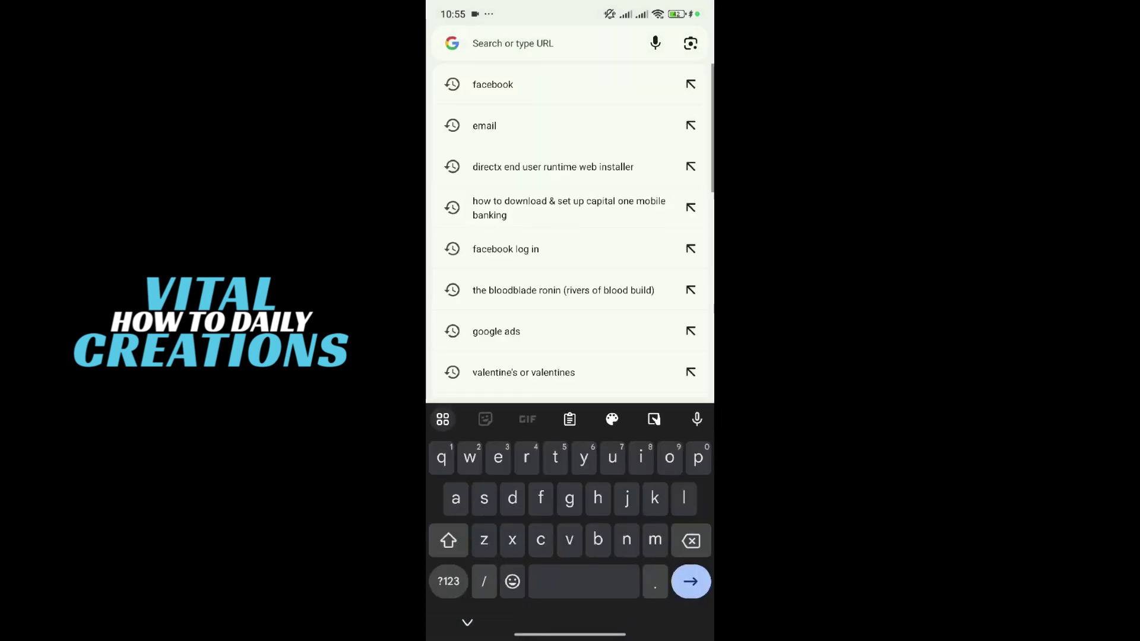
text(hitv )
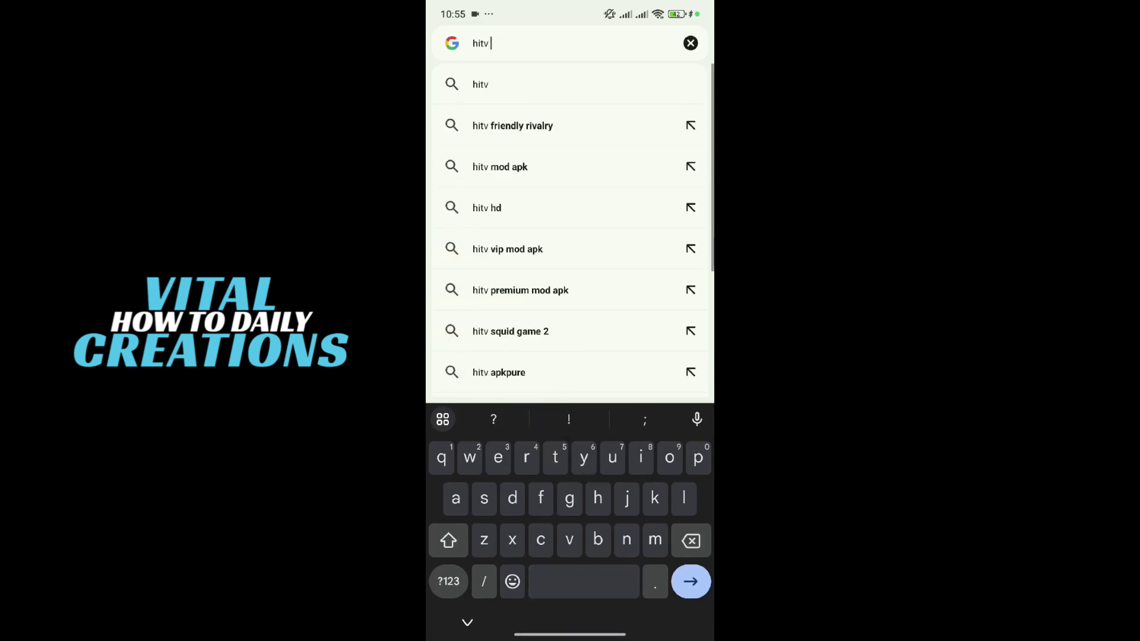
text(apk latest)
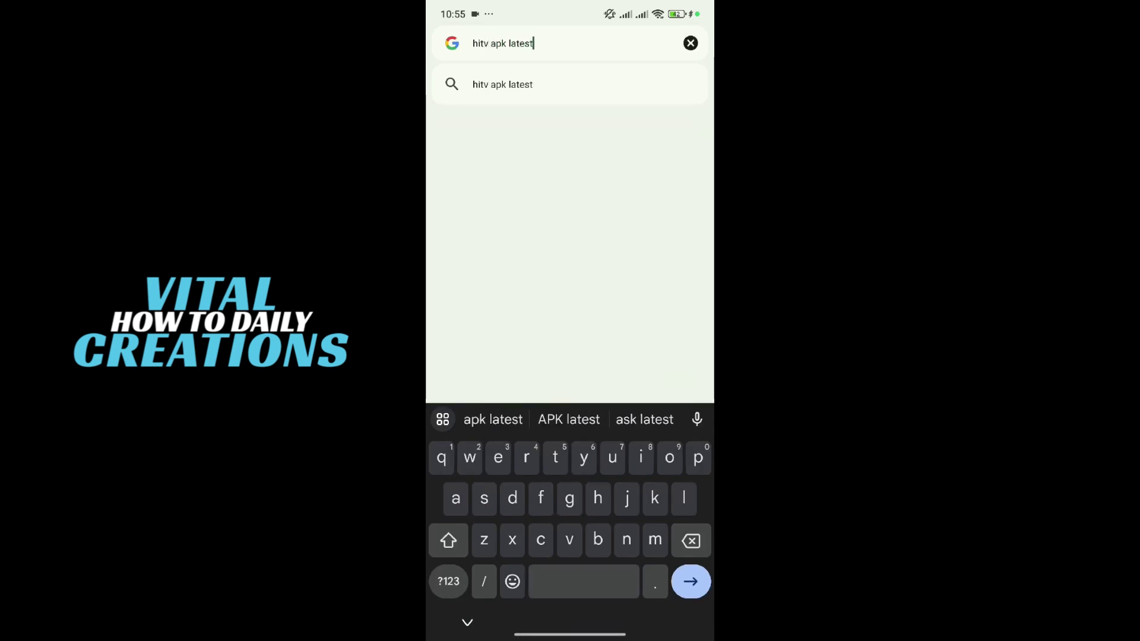
text( version)
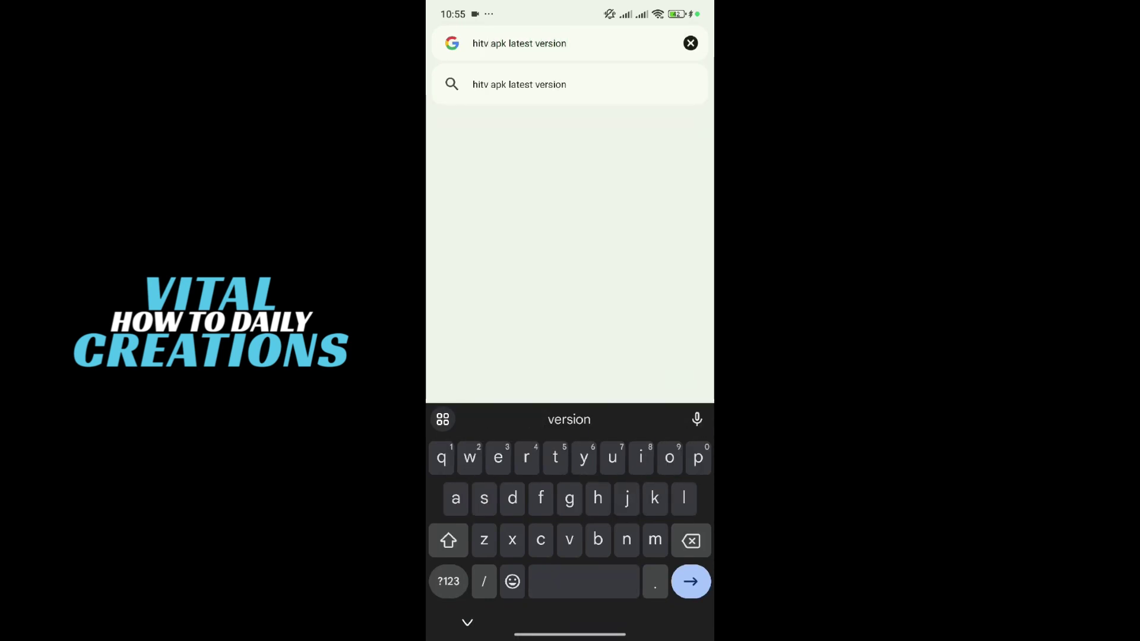
key(Return)
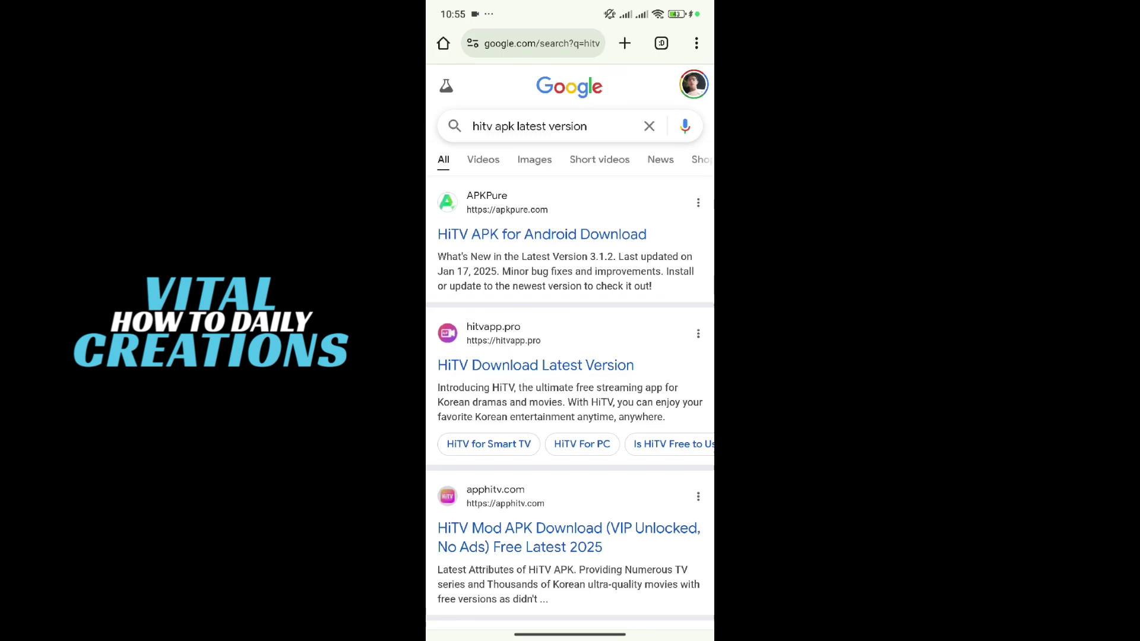
Open the APKPure 'HiTV APK for Android Download' result
click(541, 234)
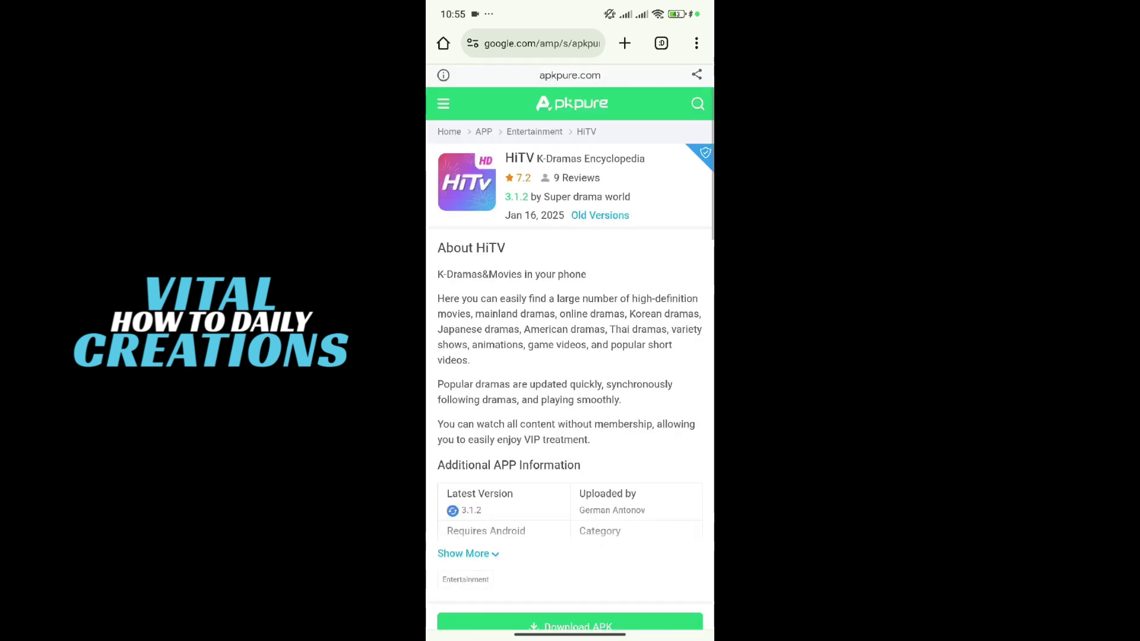